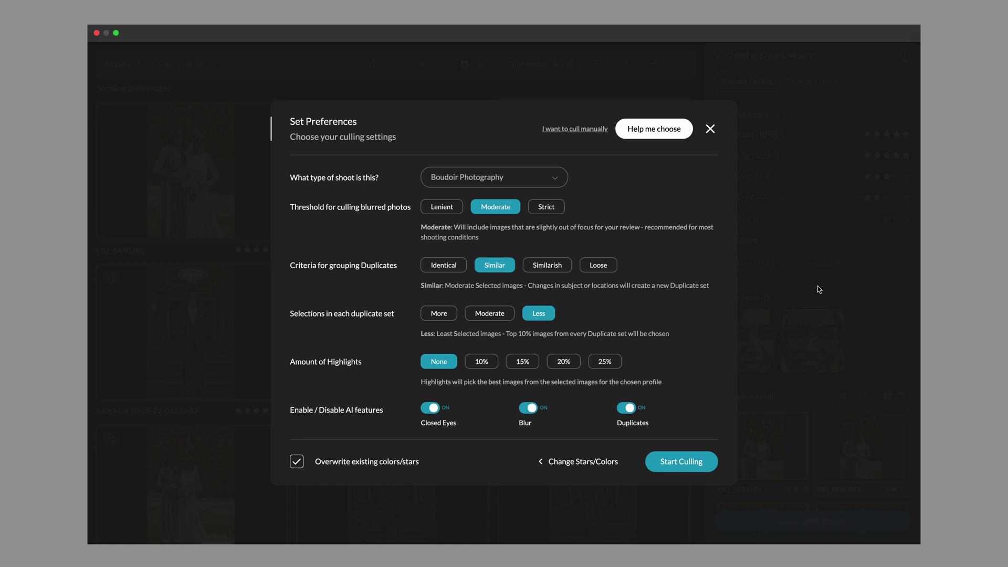
Try Portrait & Headshots and Boudoir Photography, then settle the shoot type on Weddings & Engagements.
click(558, 178)
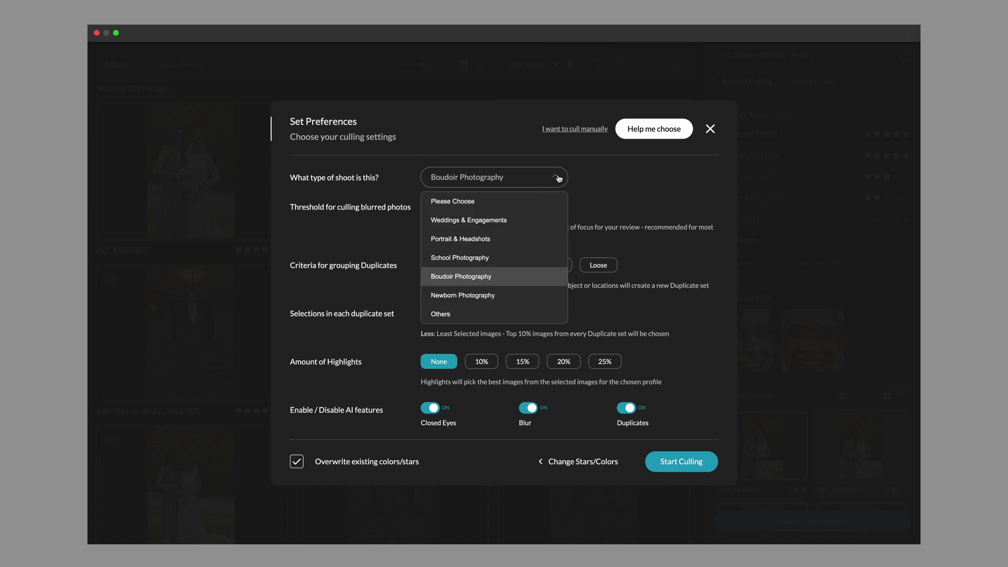
click(521, 219)
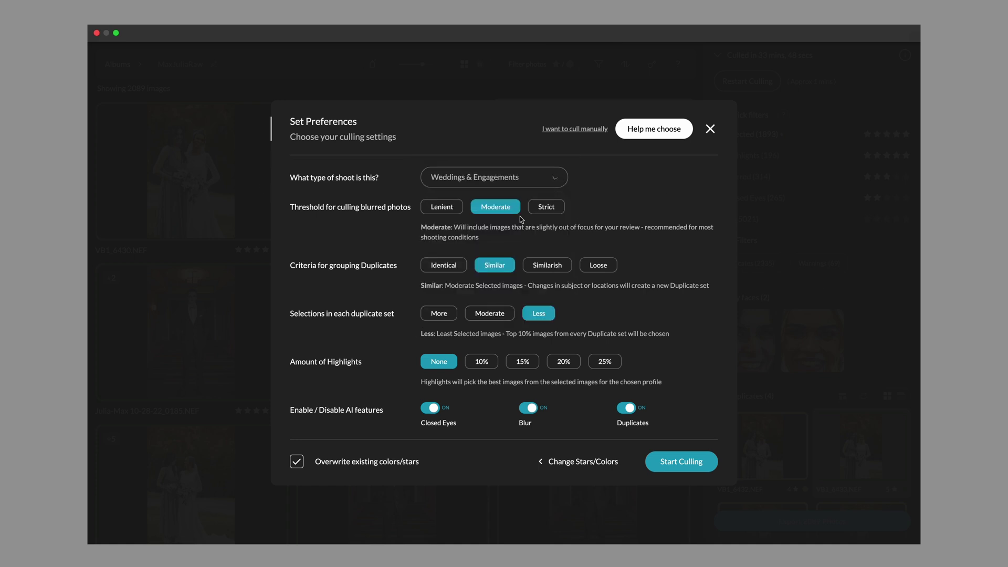
click(552, 182)
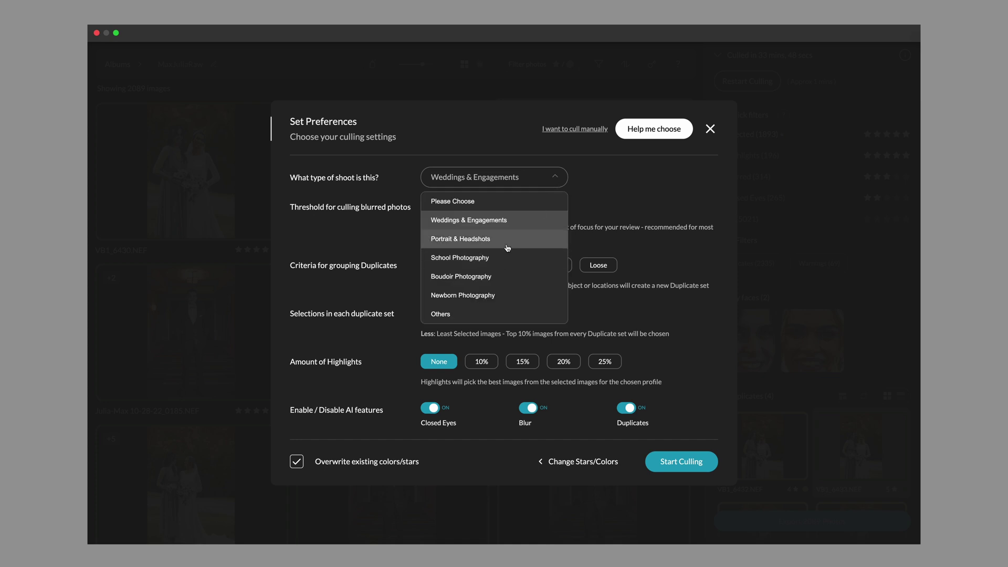
click(507, 241)
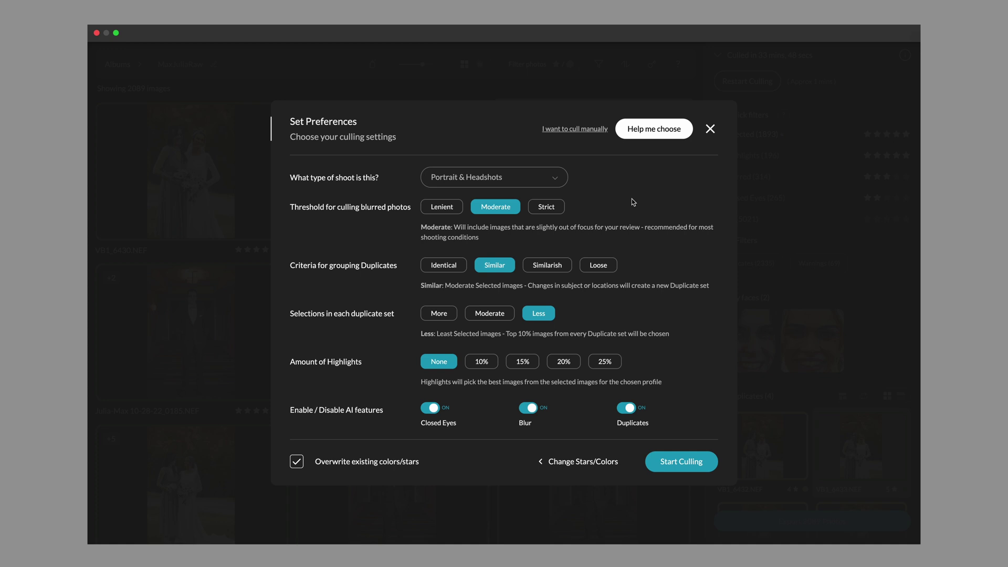
click(554, 177)
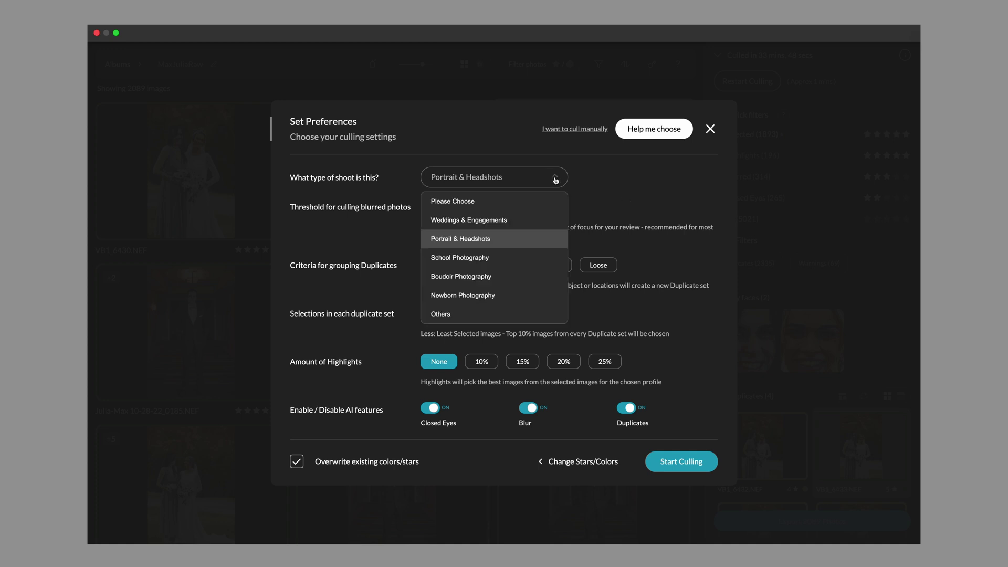
click(511, 281)
click(556, 177)
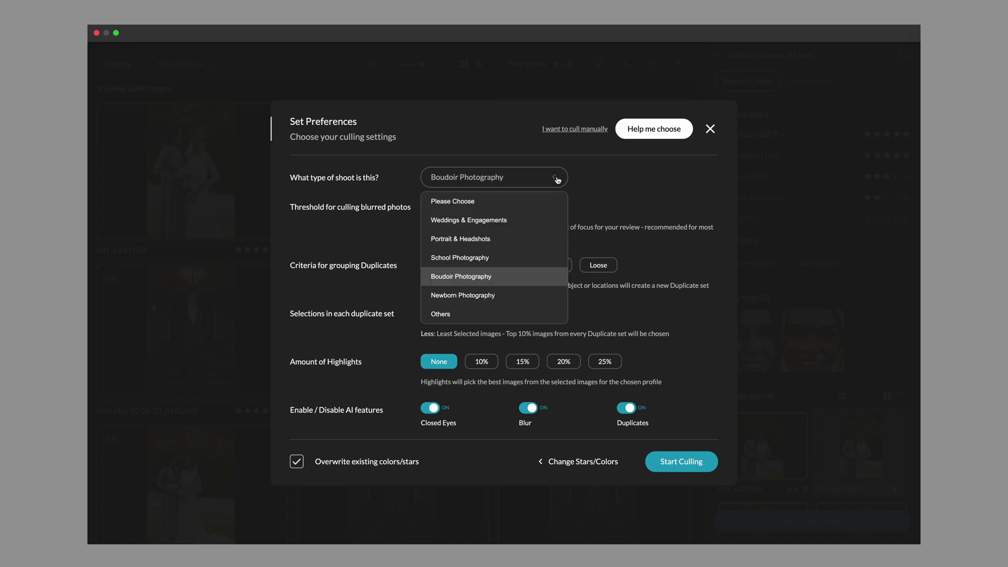
click(513, 220)
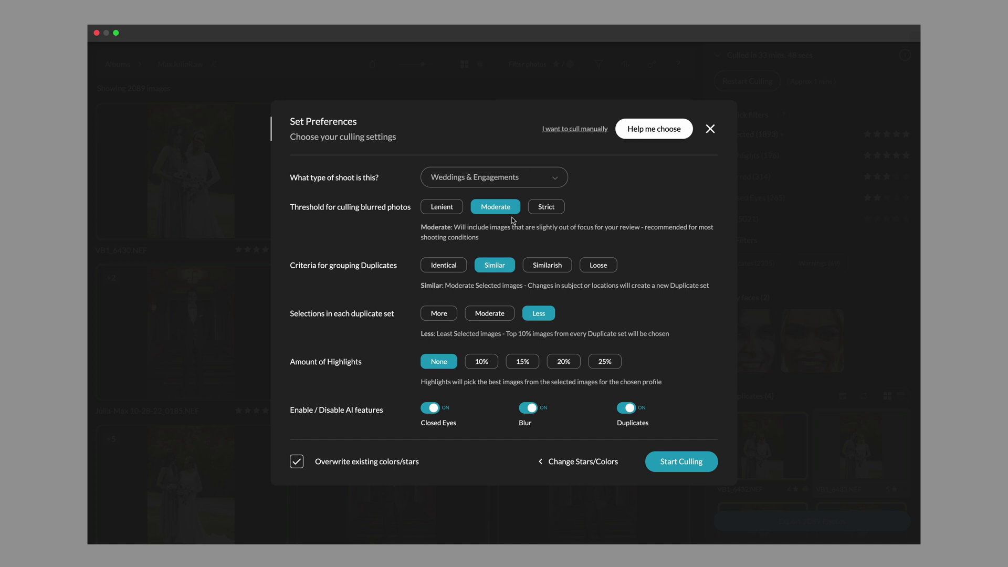
Compare the Strict and Moderate blur thresholds, then set the blur threshold to Lenient.
click(545, 209)
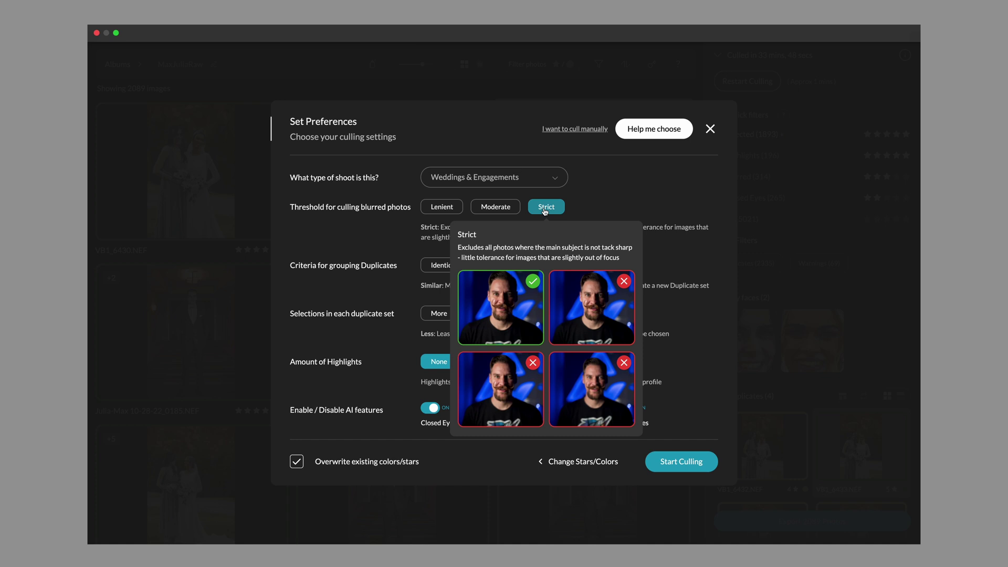
click(498, 208)
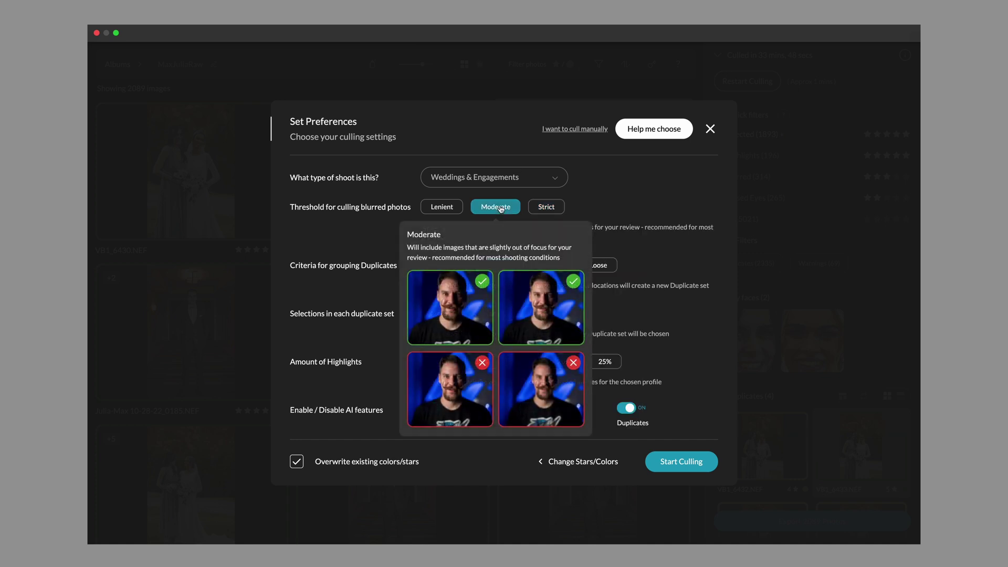
click(537, 210)
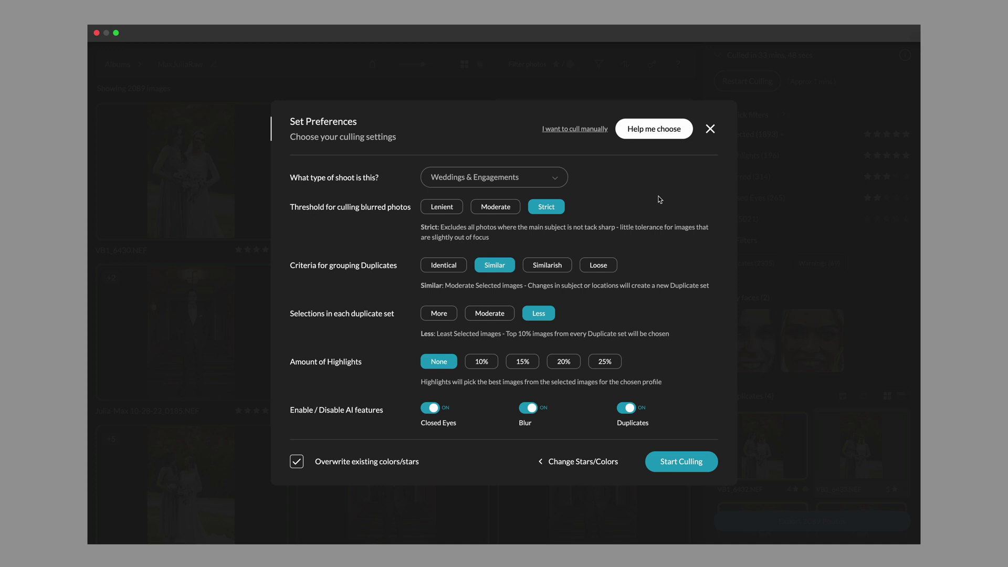
click(507, 209)
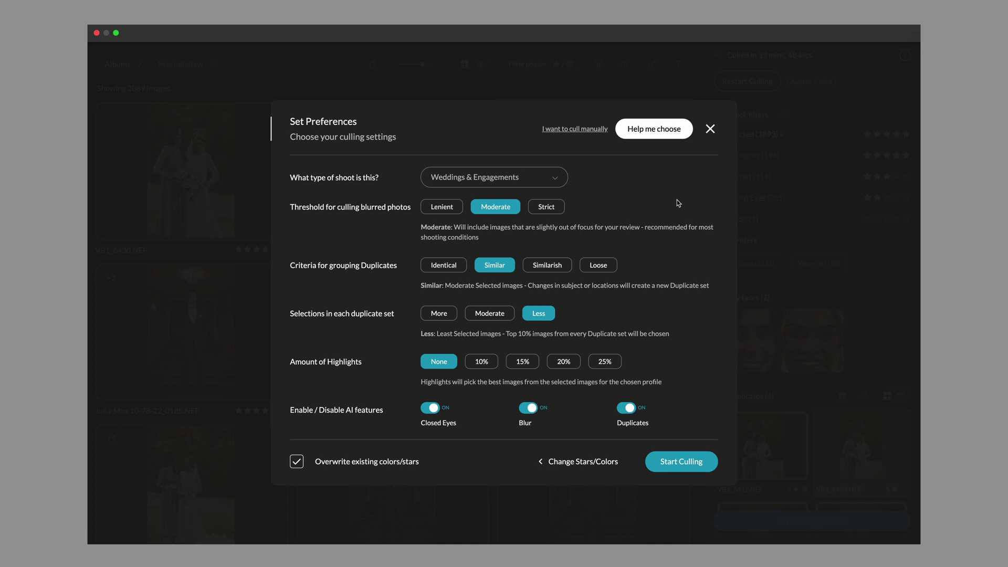
click(432, 206)
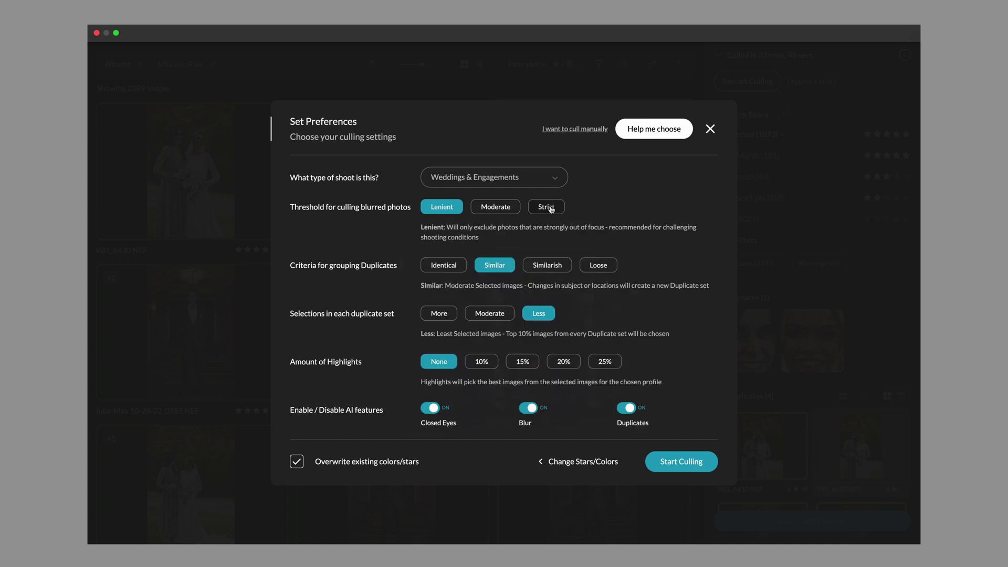
Try Loose, Similarish and Similar duplicate grouping, then group duplicates by Identical.
mouse_move(527, 209)
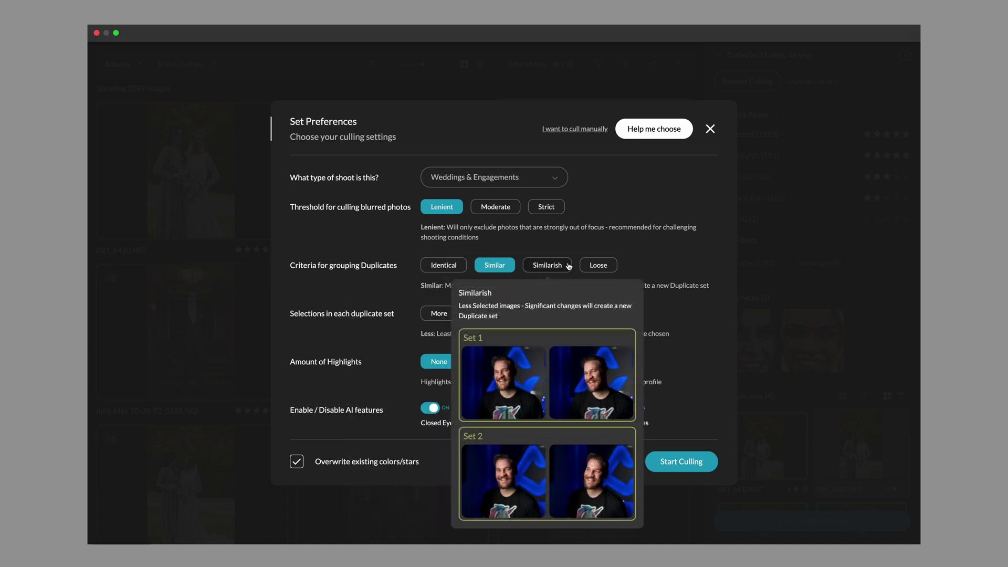
click(599, 265)
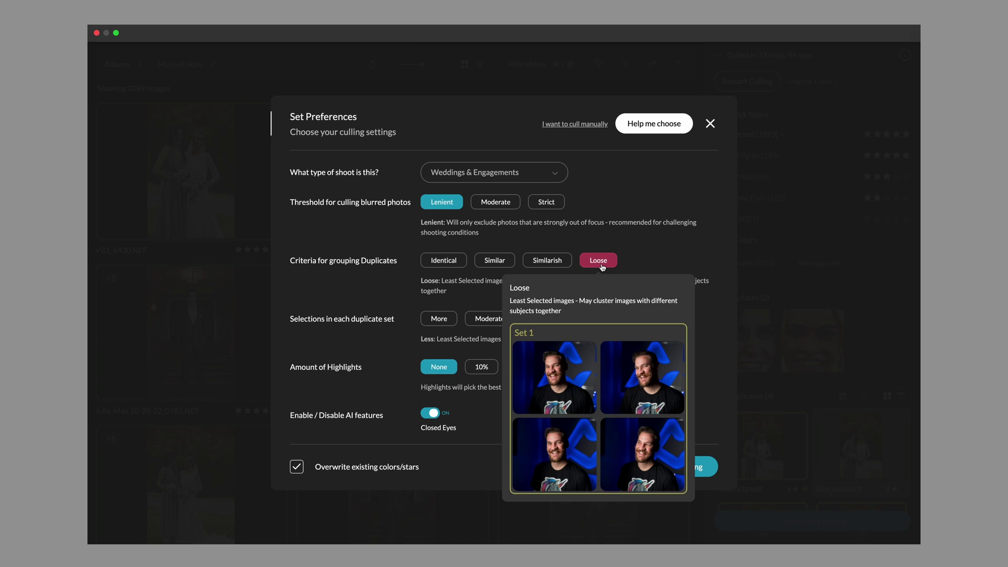
click(547, 261)
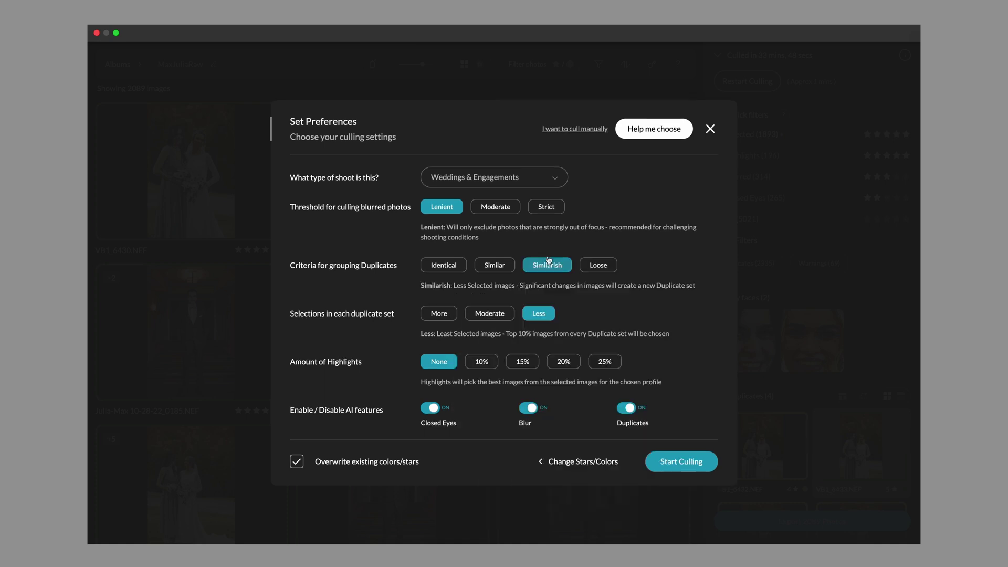
click(492, 265)
click(445, 265)
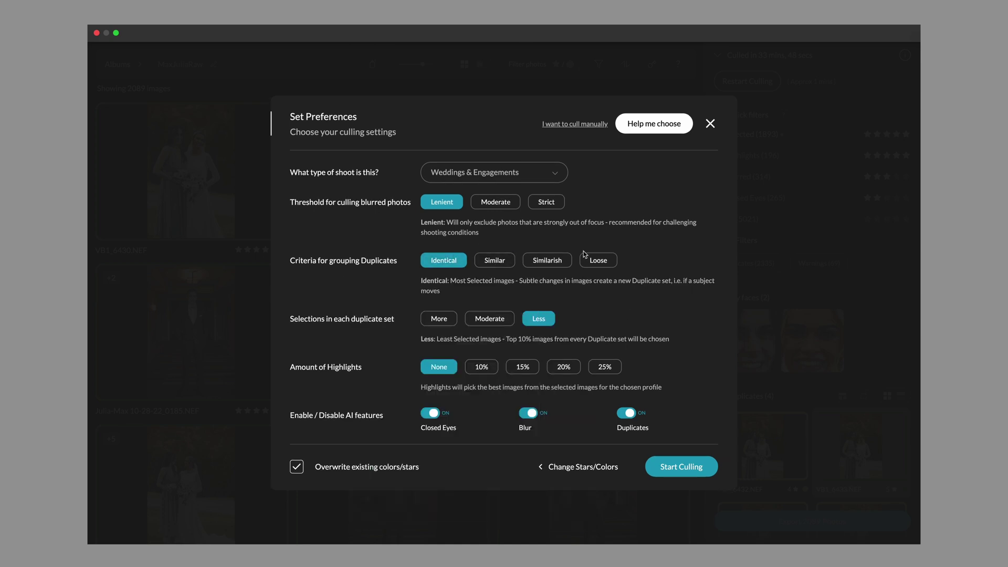
mouse_move(490, 258)
mouse_move(423, 261)
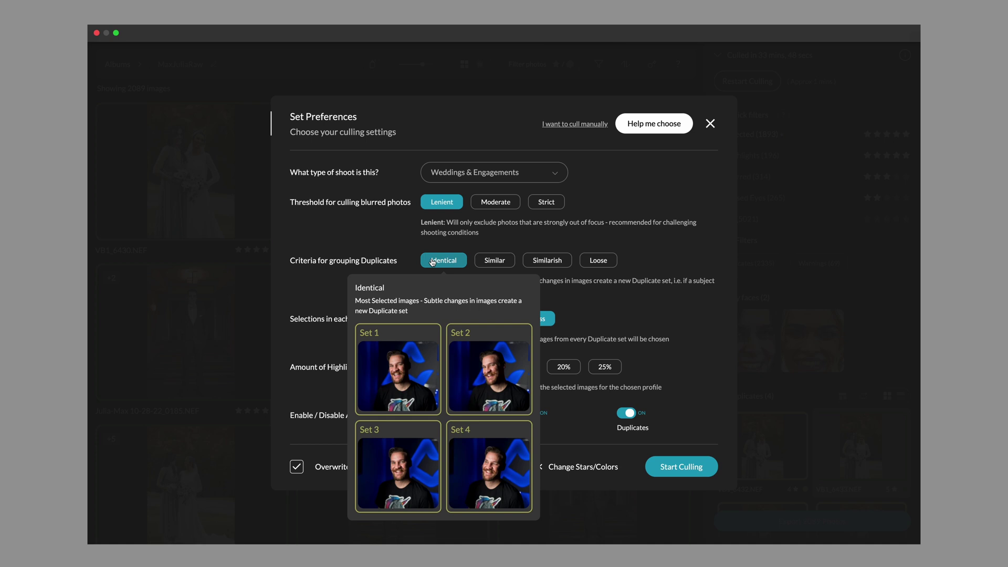
mouse_move(554, 263)
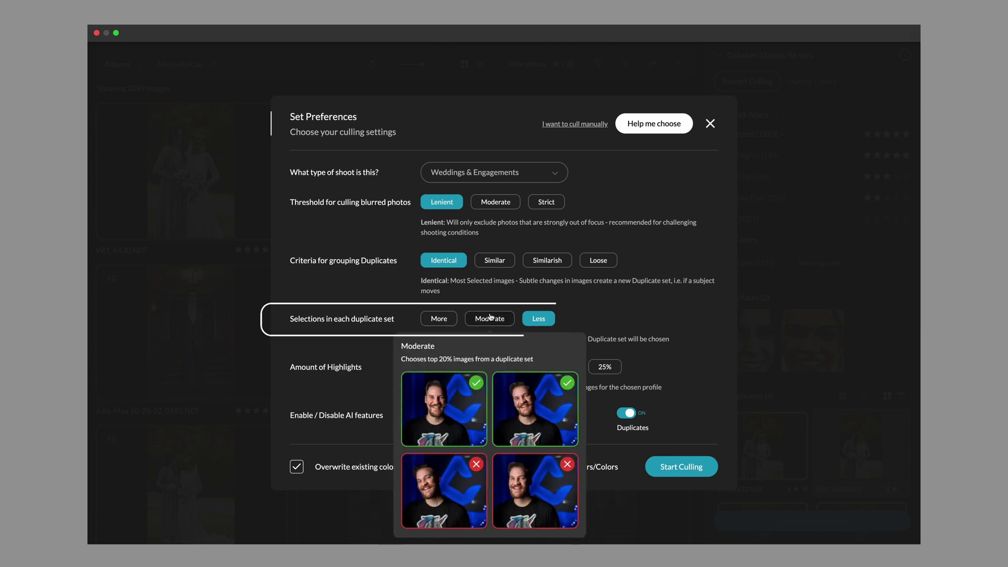
mouse_move(534, 324)
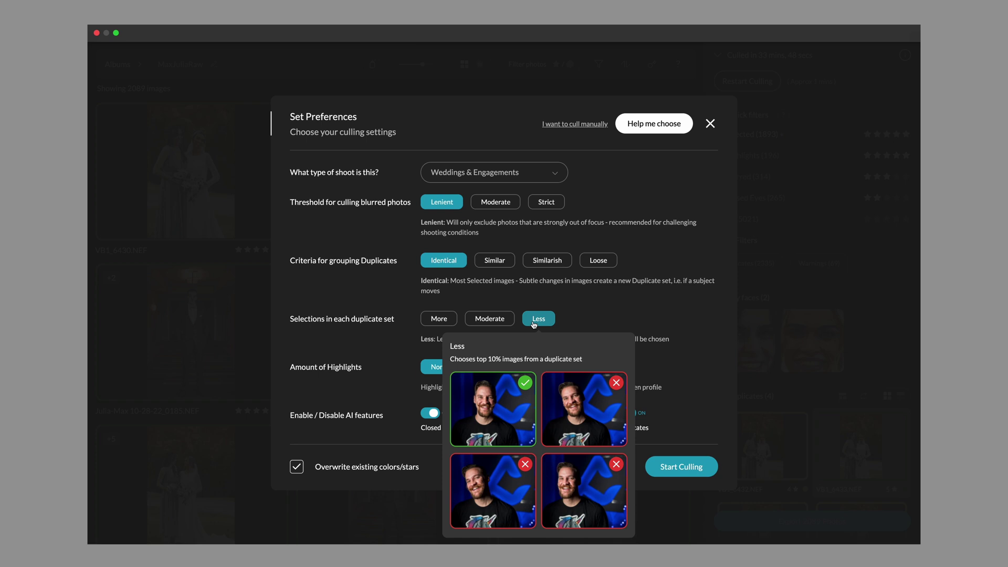
mouse_move(500, 324)
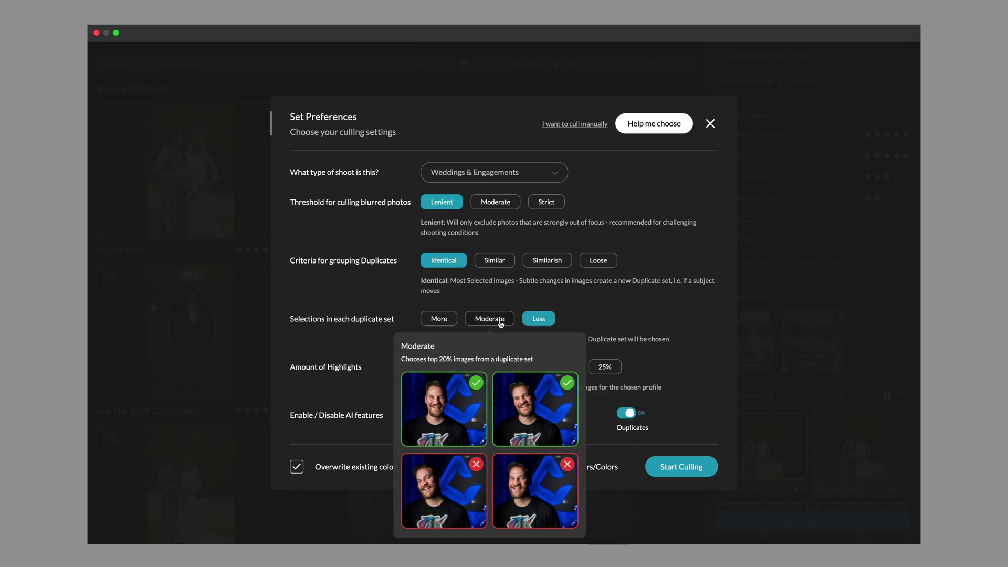
mouse_move(440, 317)
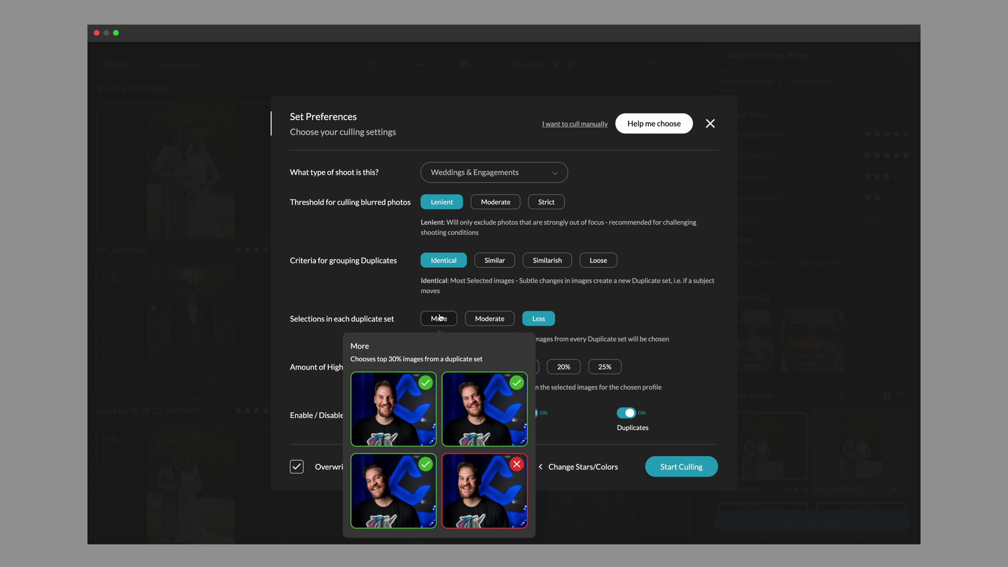
Set the amount of highlights to 10%, then raise it to 25%.
click(481, 367)
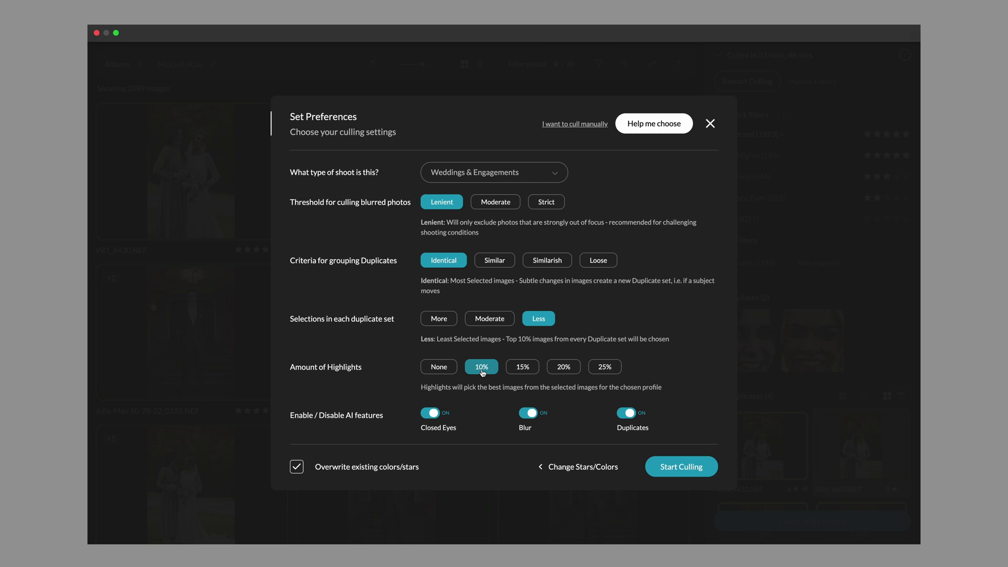
click(606, 365)
Toggle Closed Eyes, Blur and Duplicates off and back on, and switch the shoot type to Newborn Photography.
click(430, 412)
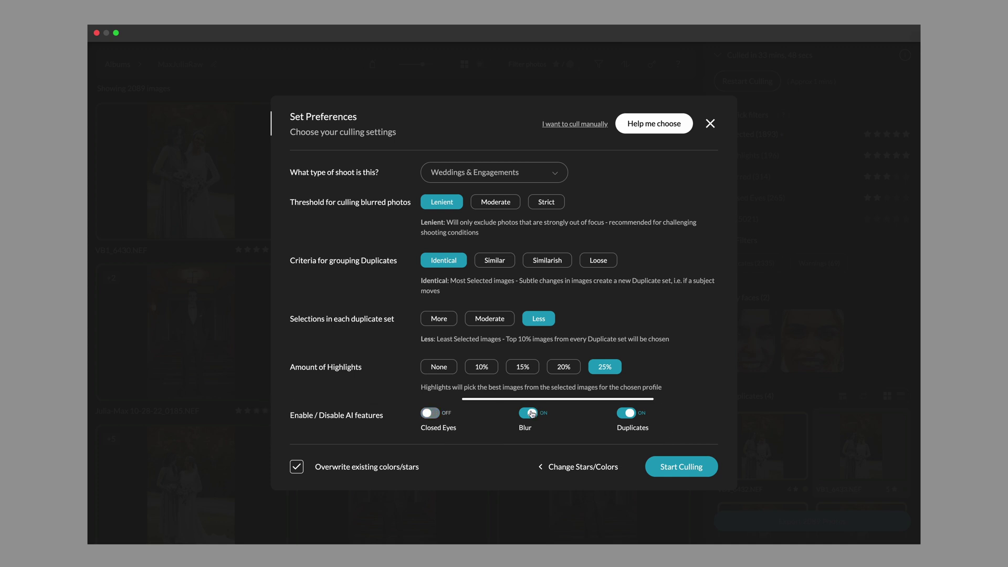
click(529, 412)
click(627, 413)
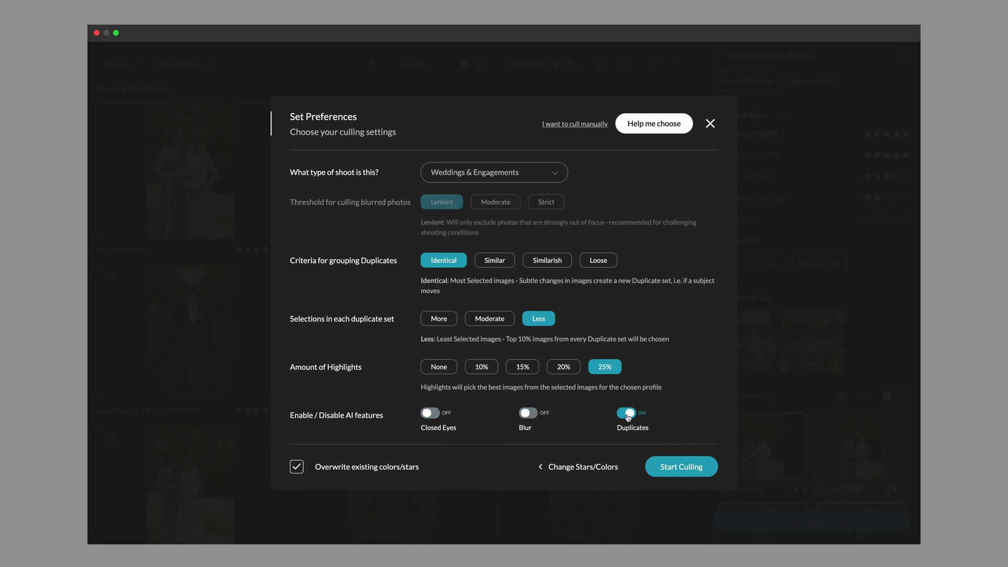
click(432, 414)
click(528, 413)
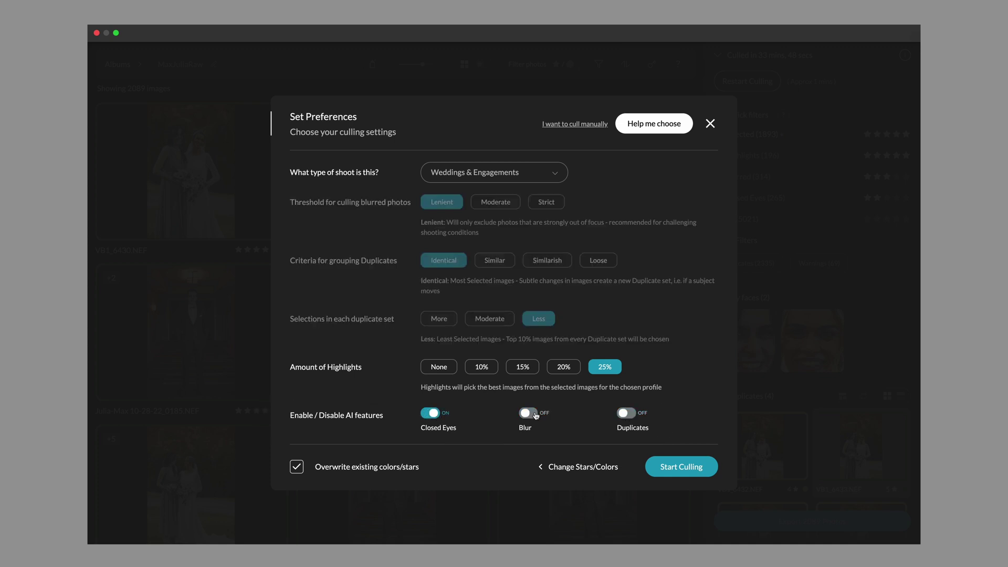
click(633, 416)
click(525, 172)
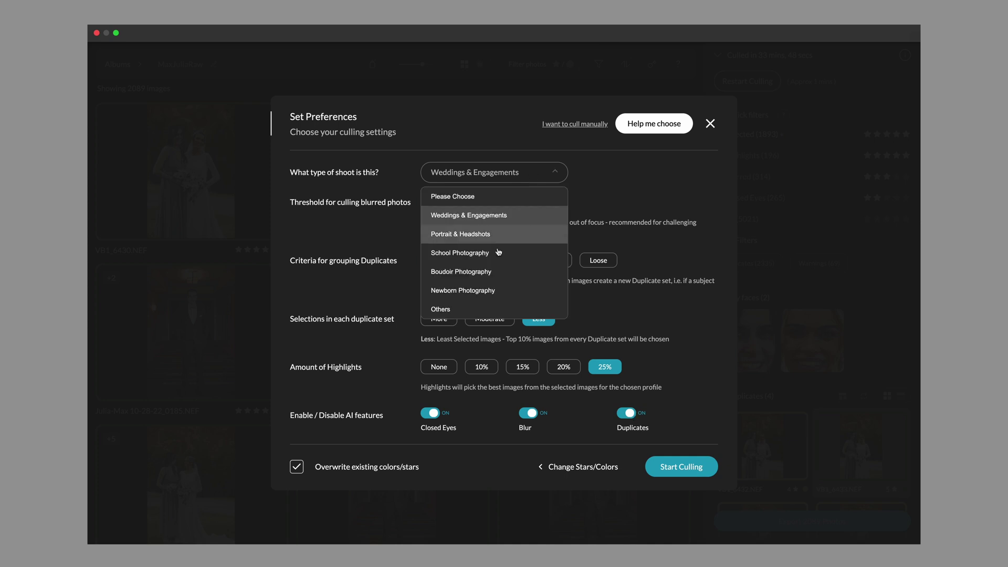
click(485, 288)
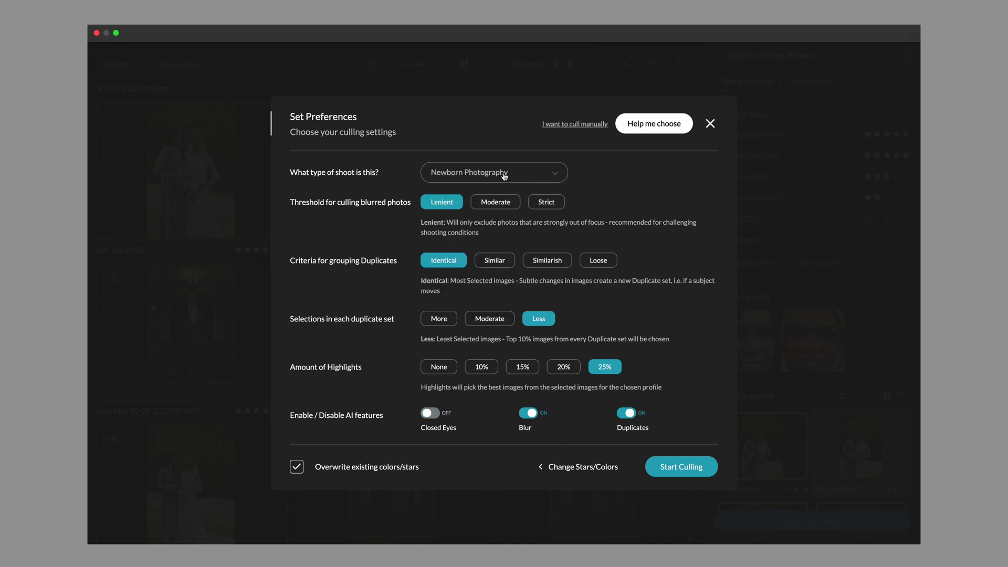
Turn Closed Eyes detection back on and return the shoot type to Weddings & Engagements.
click(431, 413)
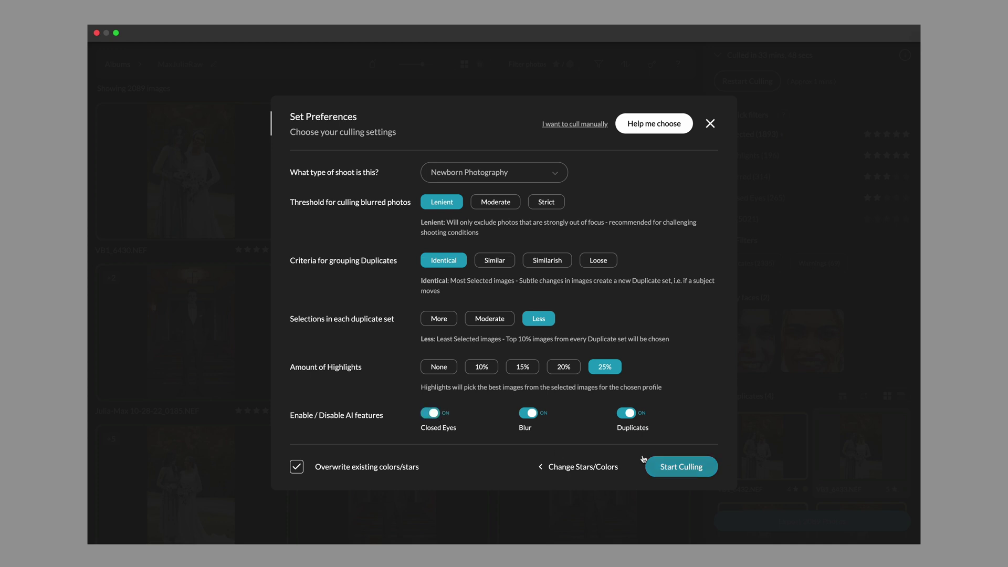
click(549, 178)
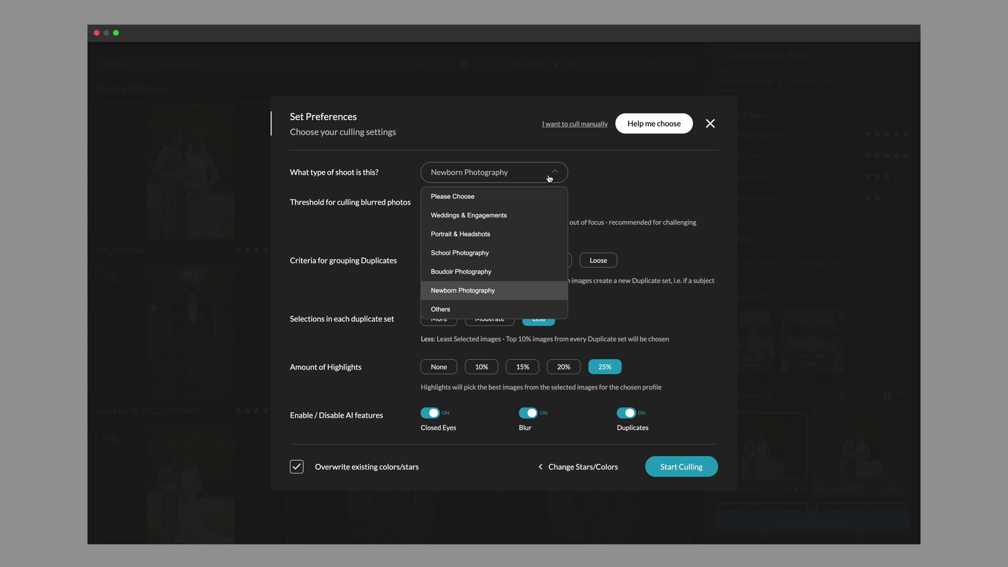
click(556, 215)
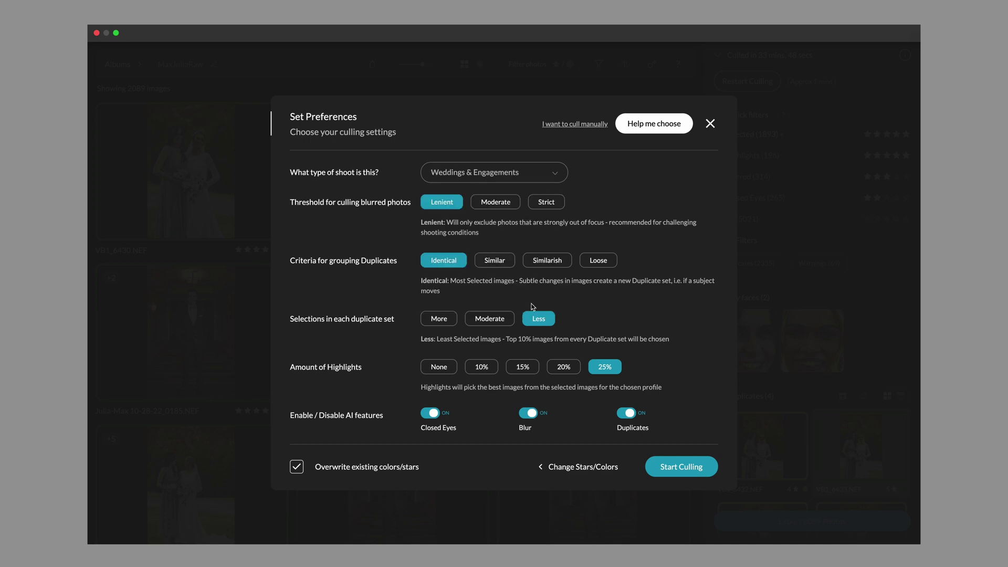